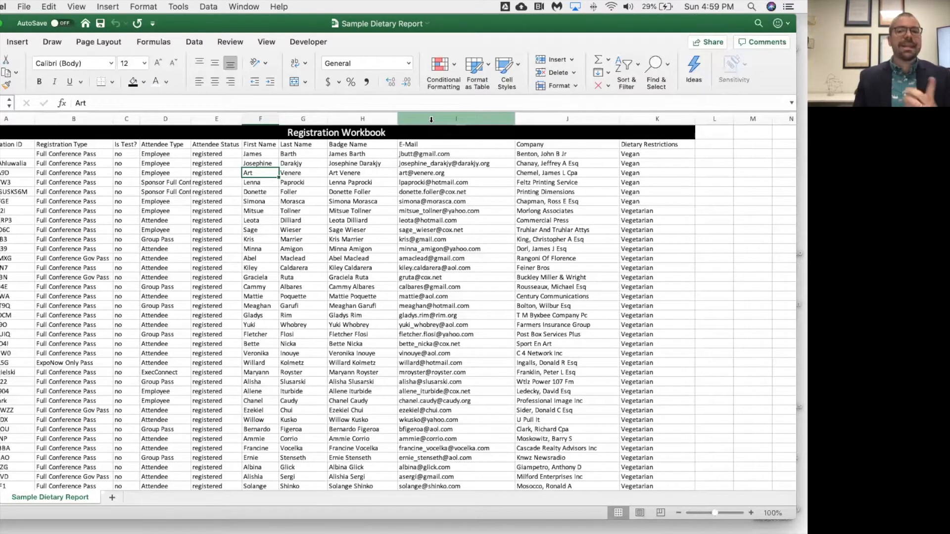
- Look through the attendee rows of the registration workbook, including the badge names and dietary restrictions
scroll(374, 252, "down", 10)
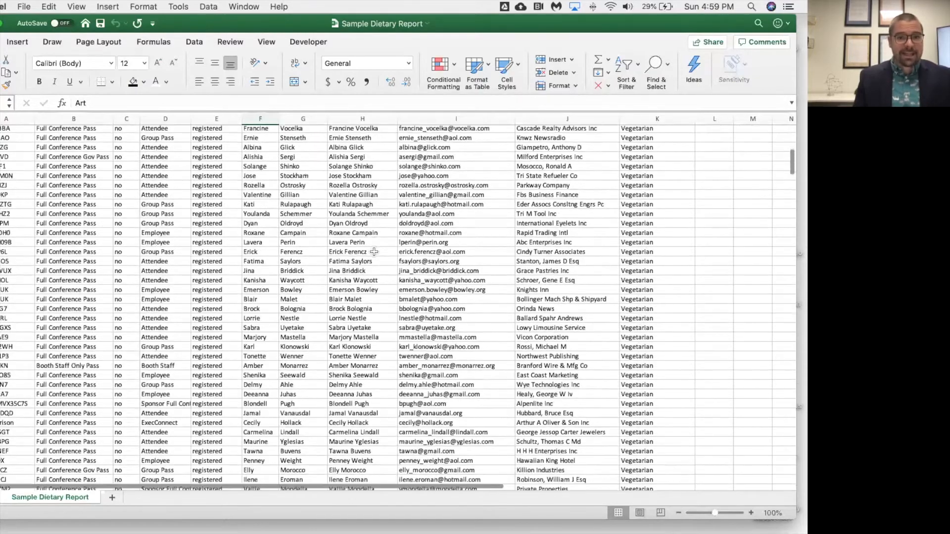
scroll(374, 252, "down", 20)
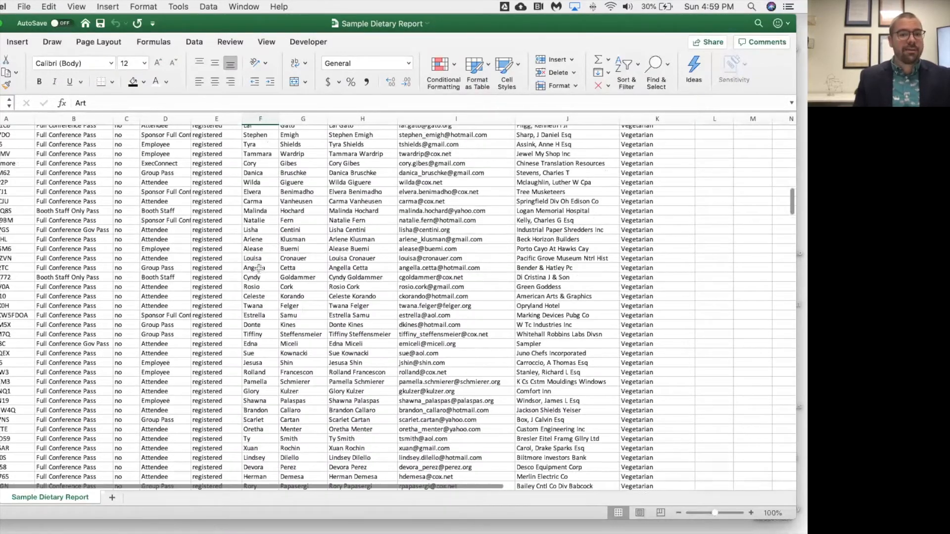
scroll(295, 285, "down", 1)
scroll(296, 285, "down", 20)
scroll(296, 281, "up", 20)
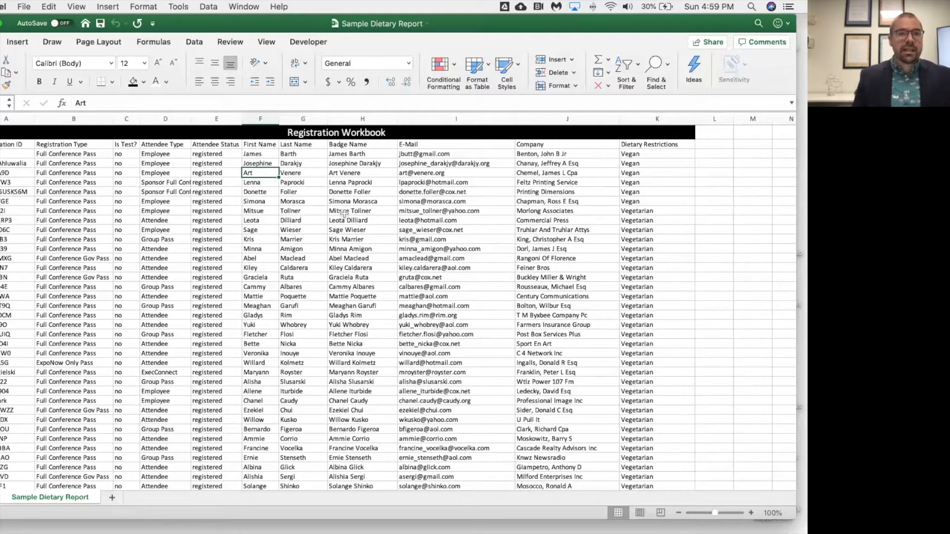
scroll(342, 214, "down", 1)
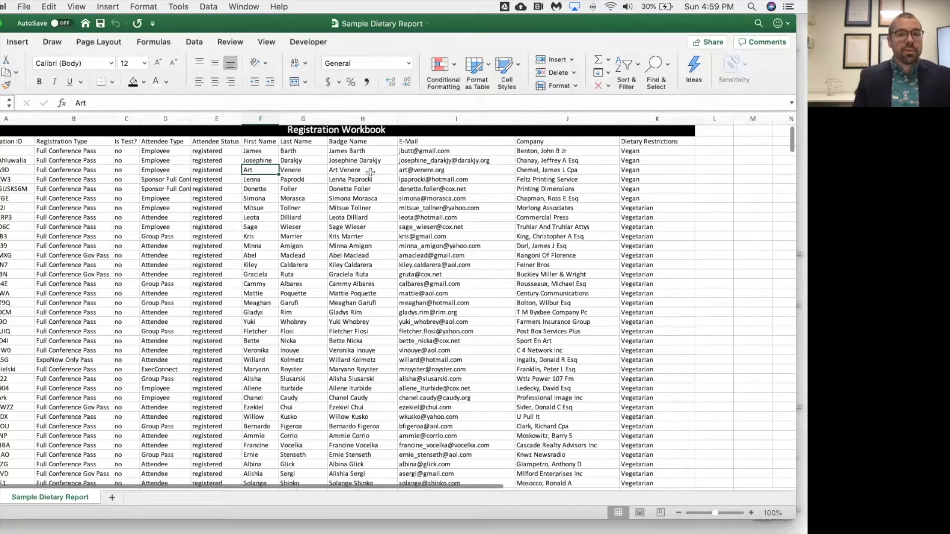
scroll(376, 124, "down", 1)
scroll(332, 217, "up", 1)
scroll(331, 216, "up", 1)
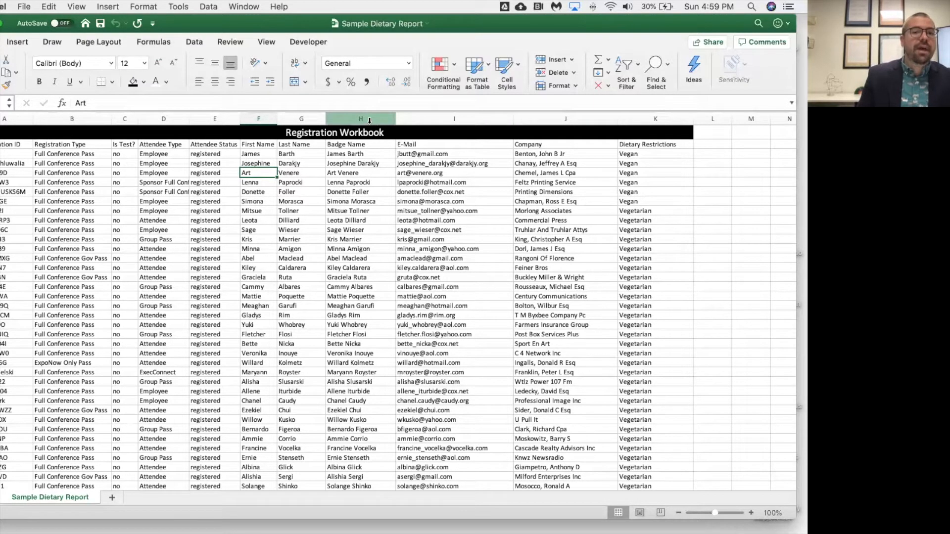
- Insert two blank columns between the Badge Name and E-Mail columns
right_click(432, 117)
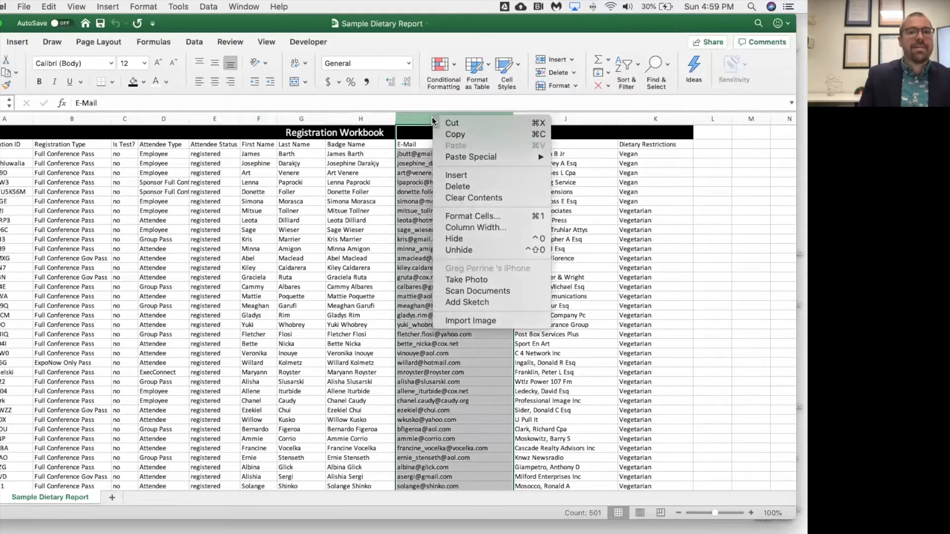
left_click(459, 175)
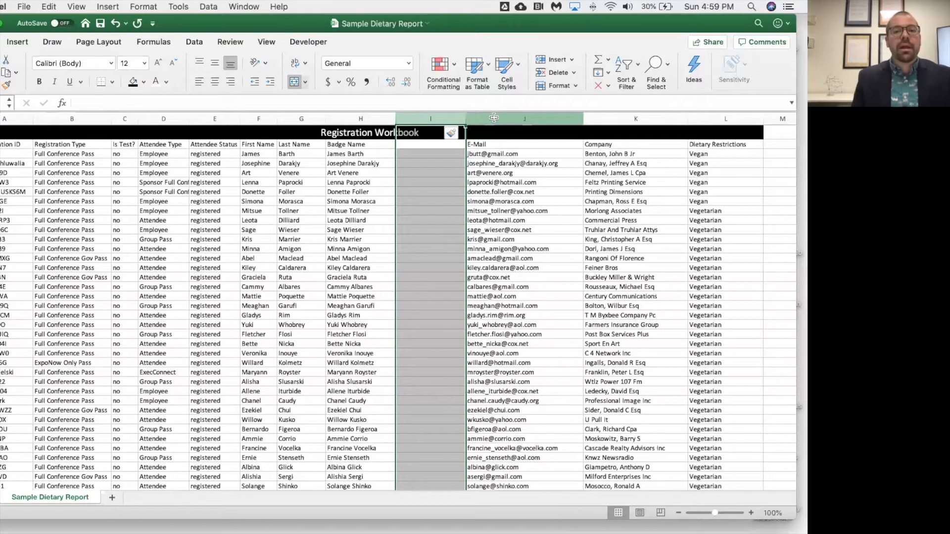
right_click(494, 117)
left_click(519, 176)
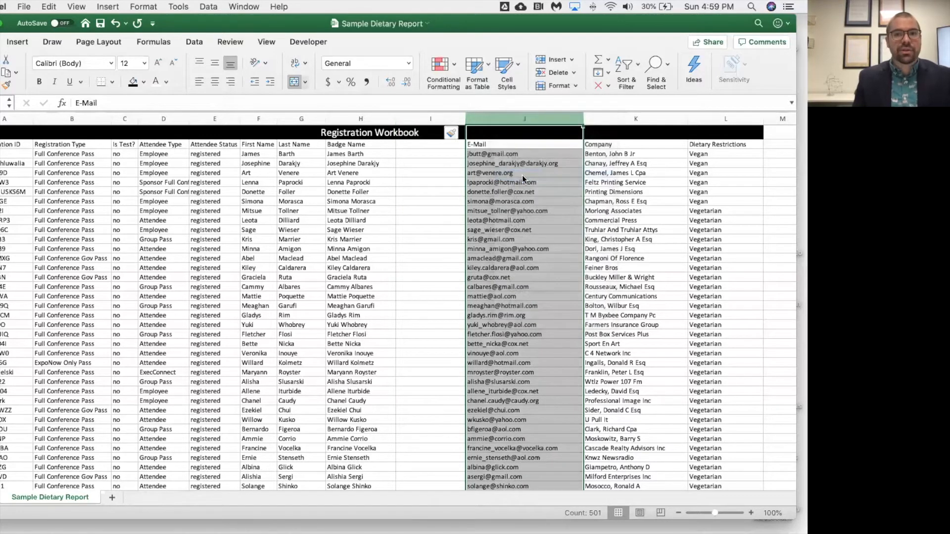
left_click(496, 193)
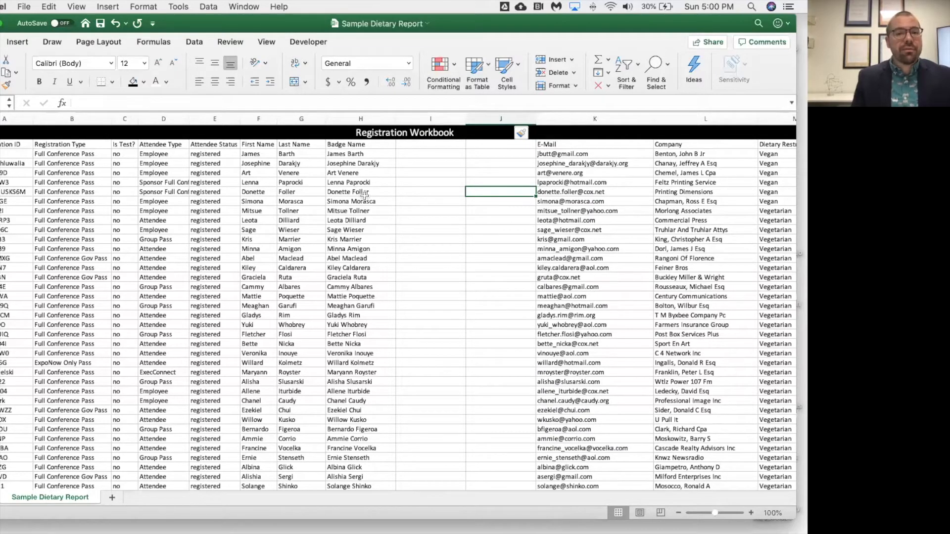
- Split the Badge Name cells, from the header to the last attendee, using Text to Columns with Delimited data and Space as the only delimiter
left_click(349, 133)
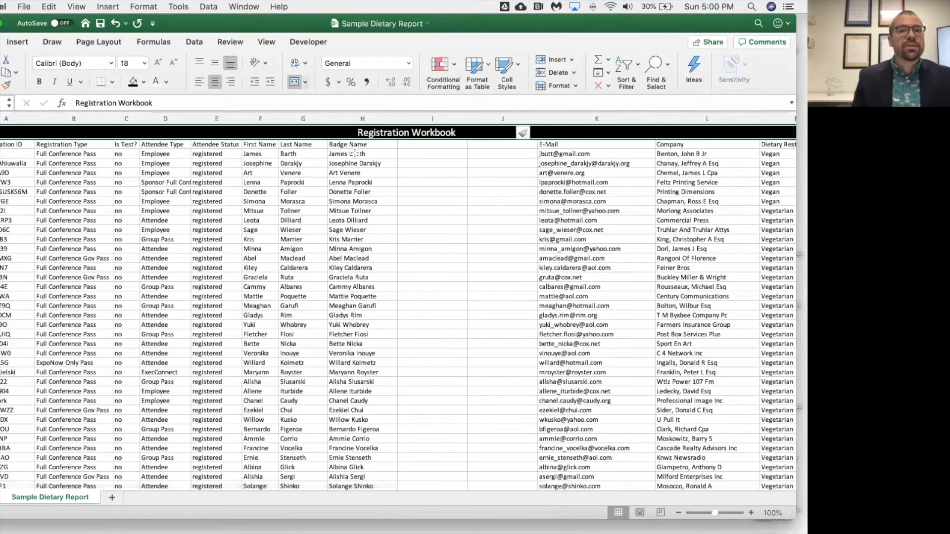
left_click(359, 118)
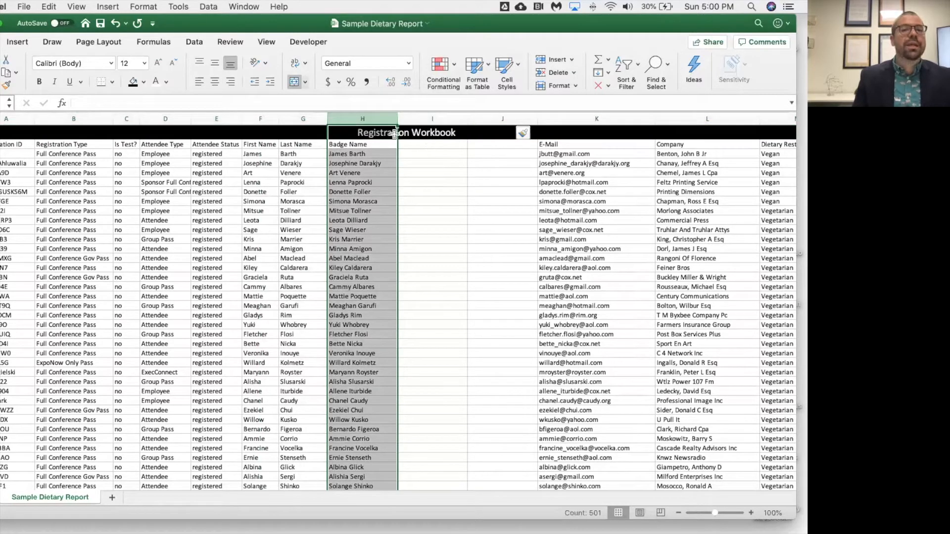
left_click(428, 158)
left_click_drag(349, 144, 356, 464)
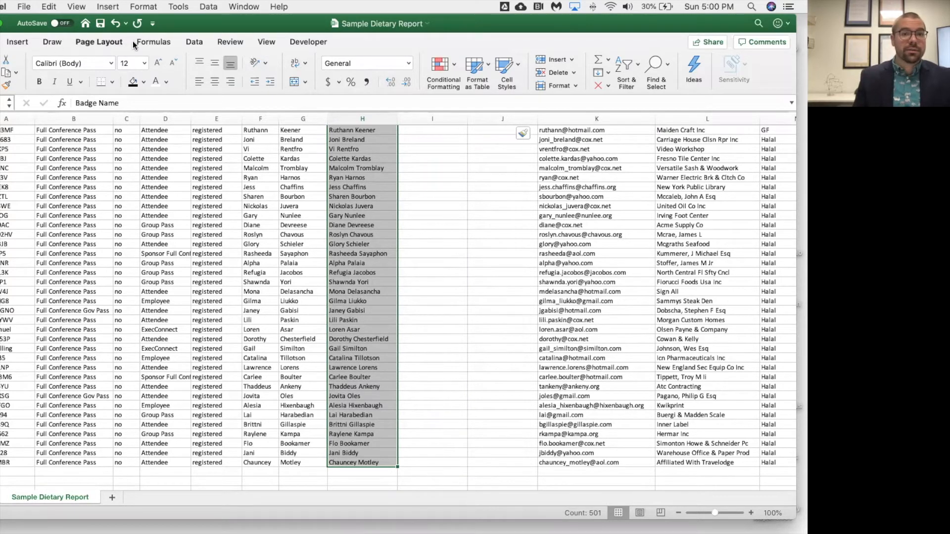
left_click(188, 43)
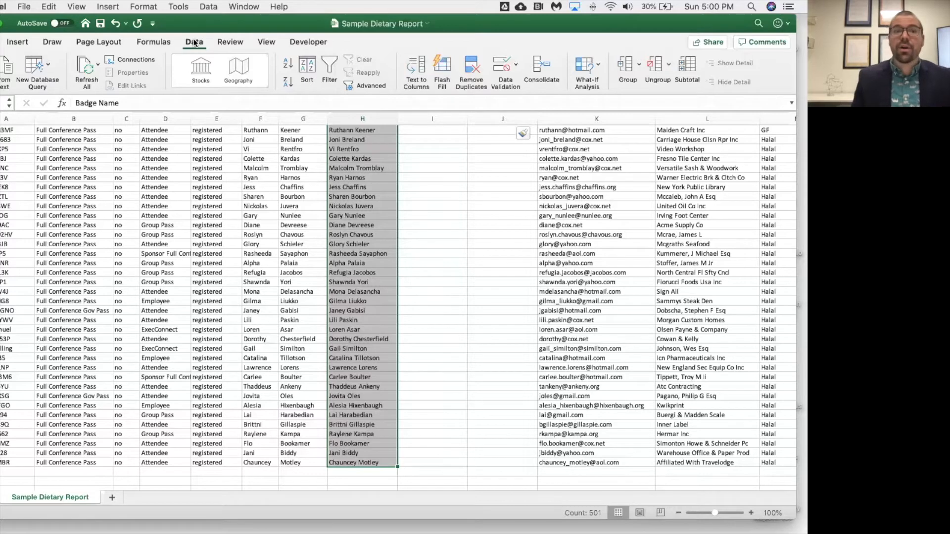
left_click(419, 68)
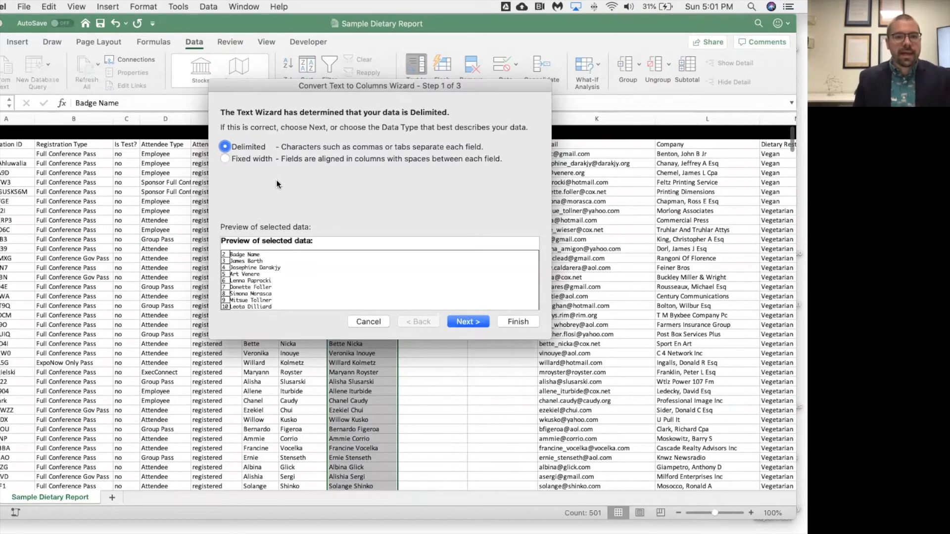
left_click(466, 322)
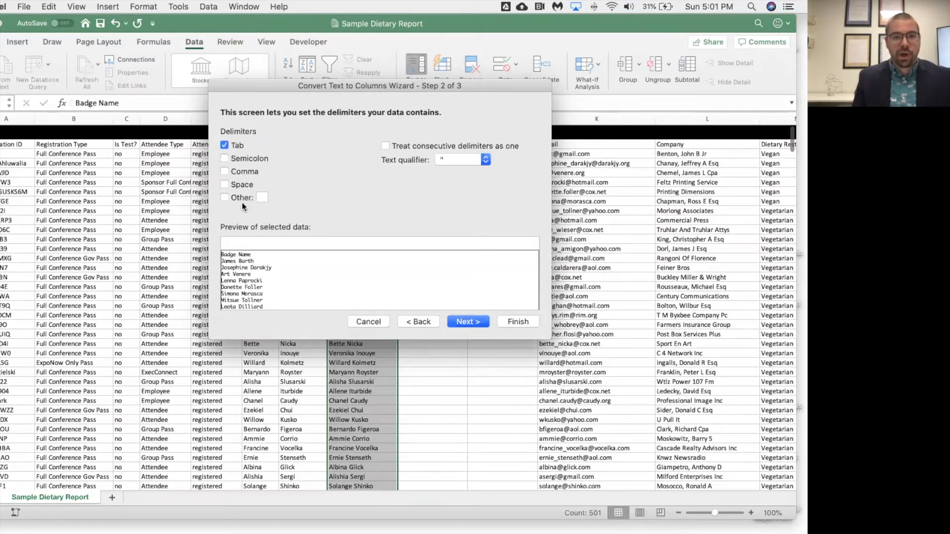
left_click(223, 186)
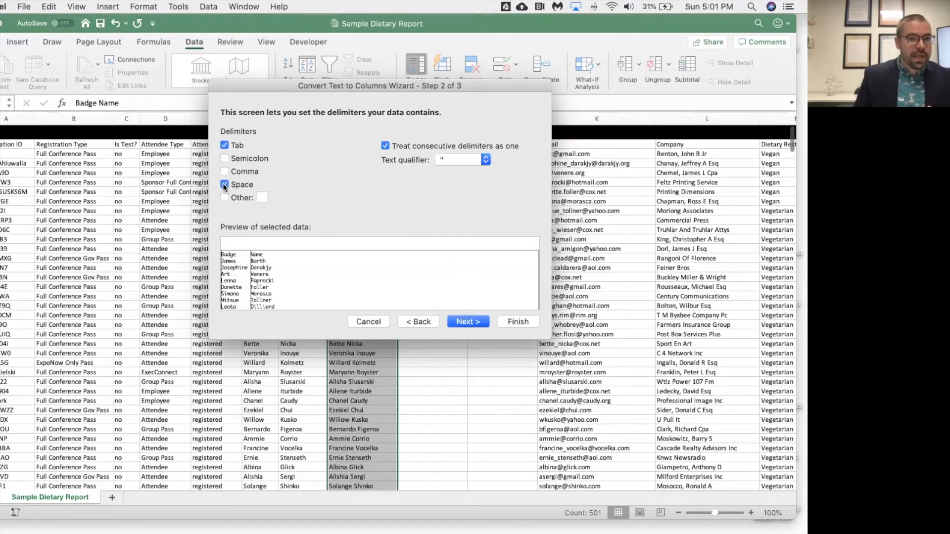
left_click(224, 145)
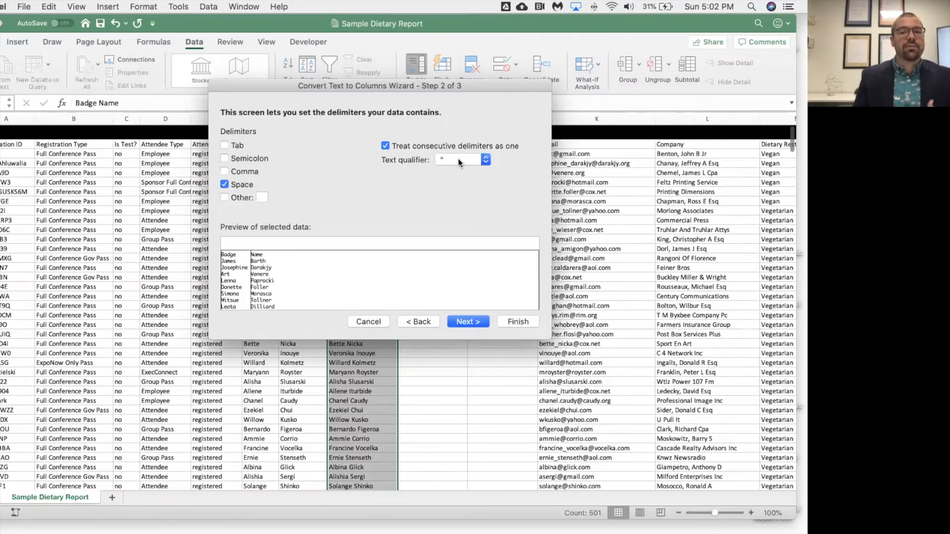
left_click(472, 325)
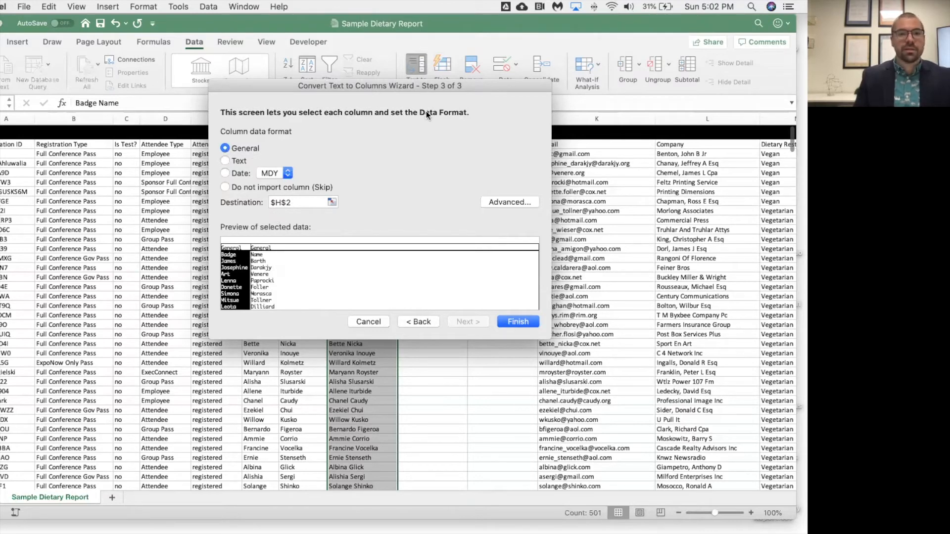
left_click_drag(449, 85, 241, 89)
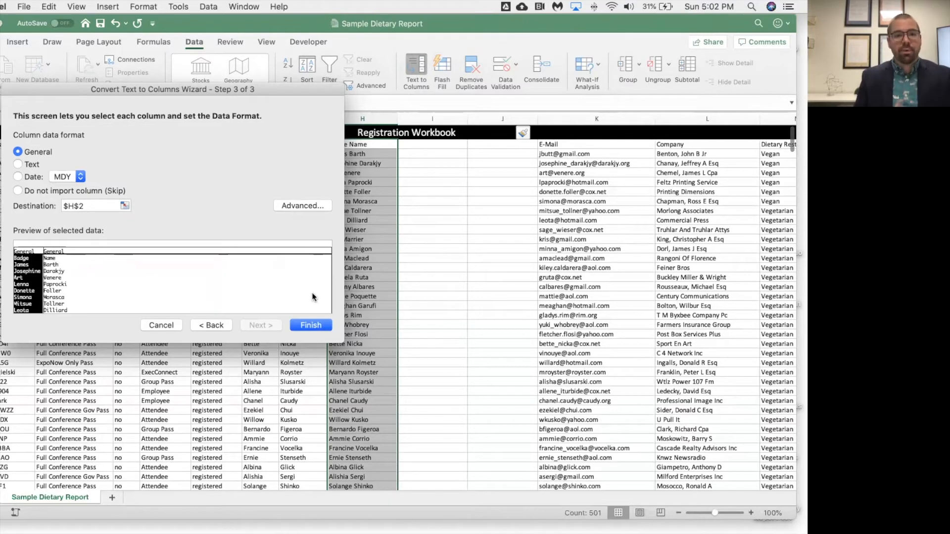
left_click(317, 324)
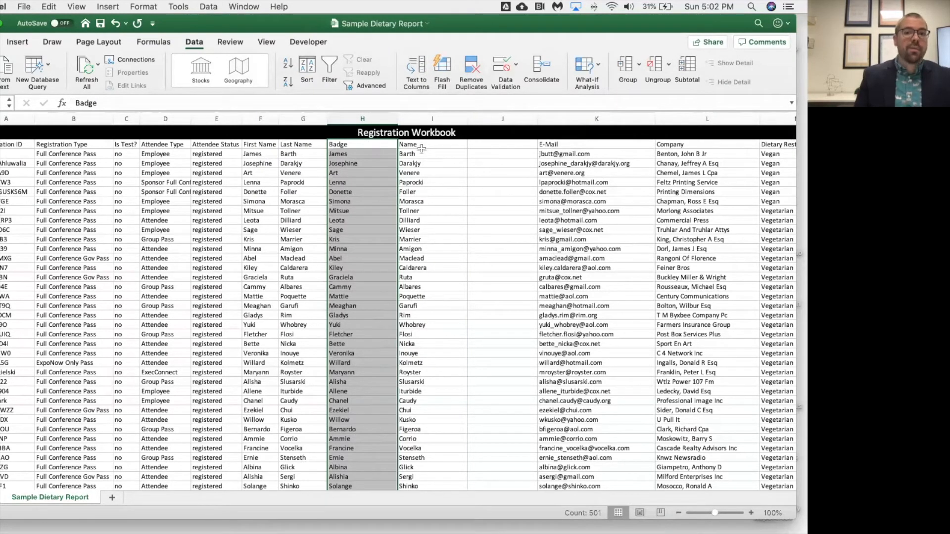
- Rename the headers of the two split badge name columns to First and Last
left_click(374, 142)
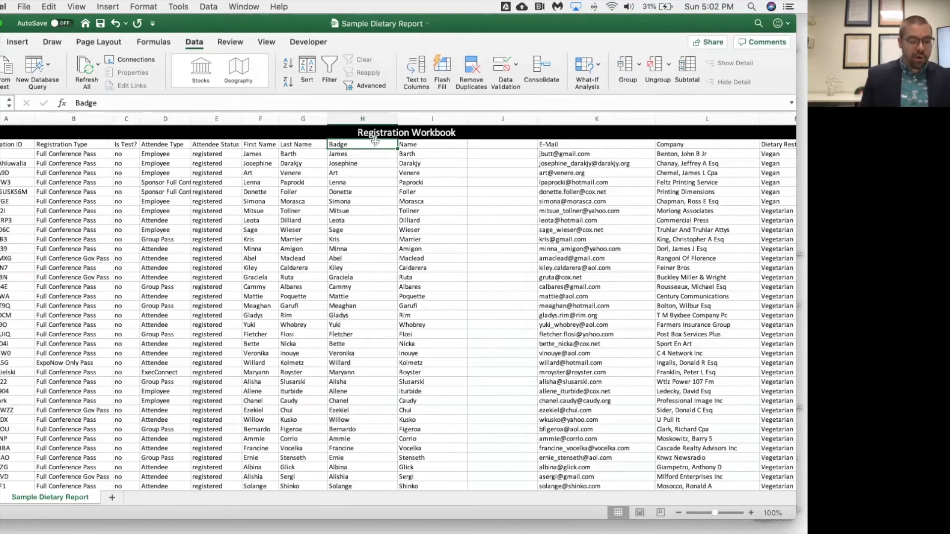
type("First")
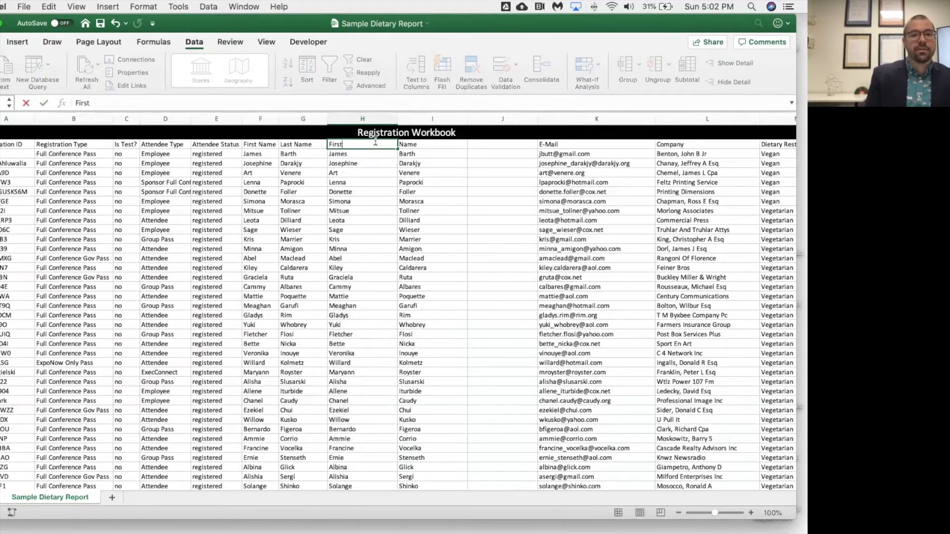
key("Tab")
type("Las")
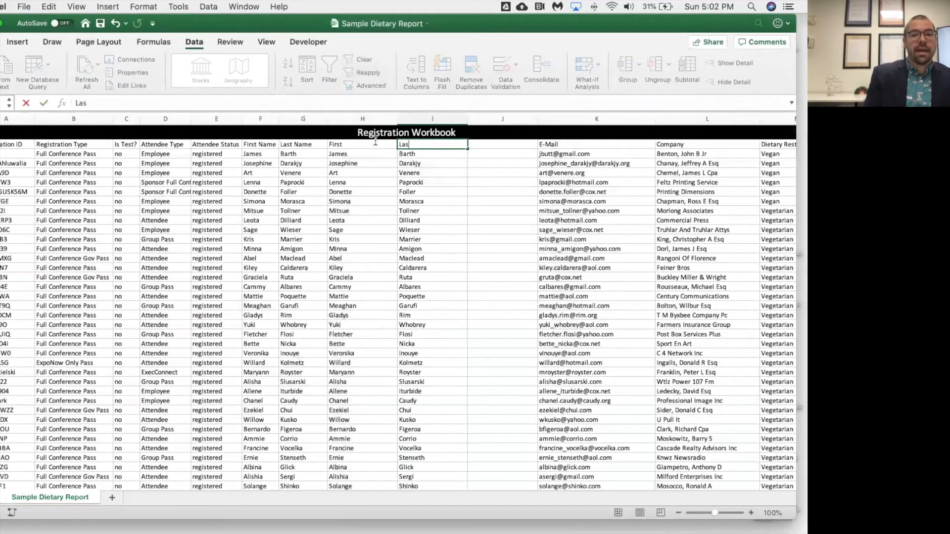
key("Return")
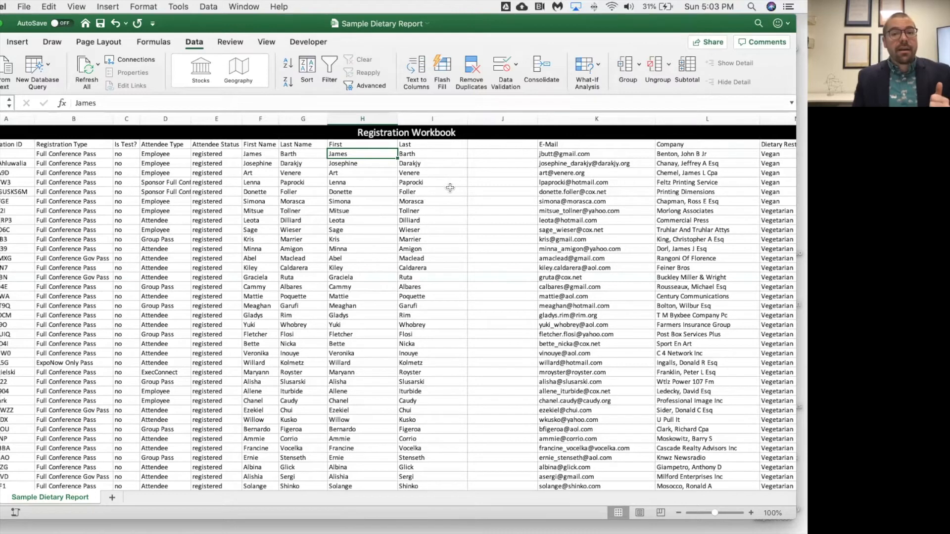
- Check the split First and Last columns down the attendee list against the original name columns
scroll(449, 188, "down", 1)
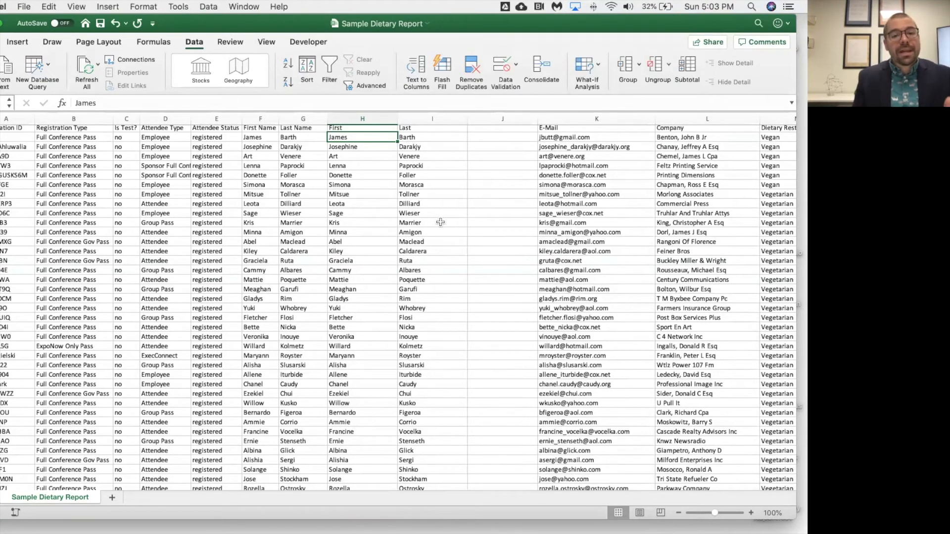
scroll(441, 229, "up", 2)
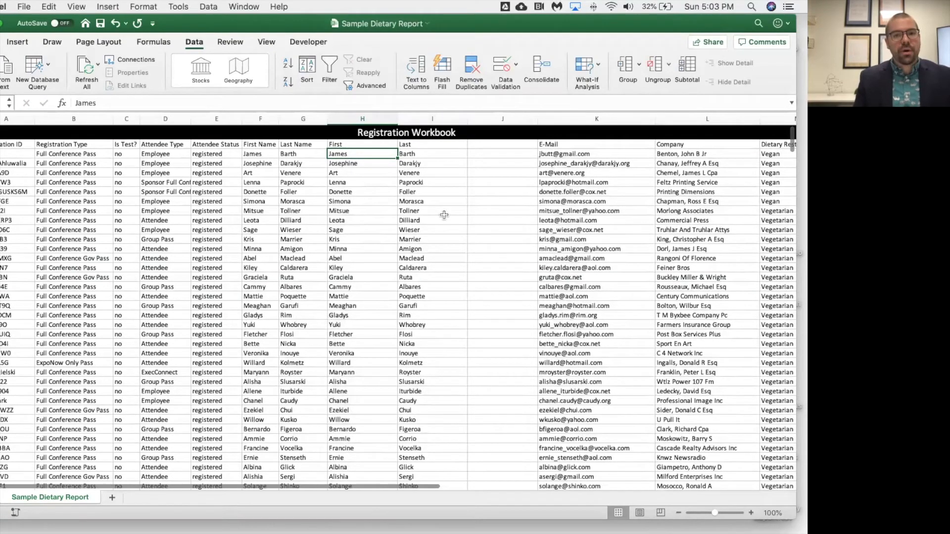
scroll(435, 211, "down", 10)
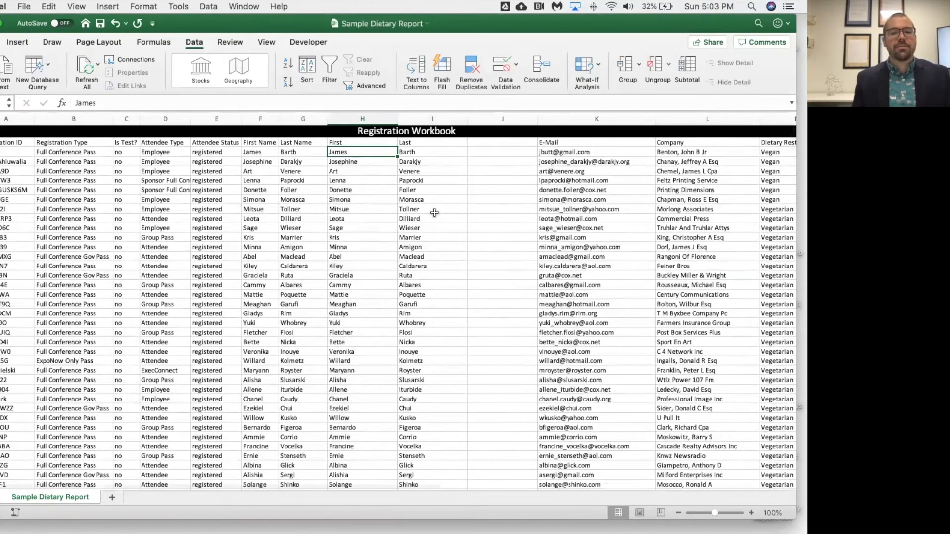
scroll(434, 212, "down", 15)
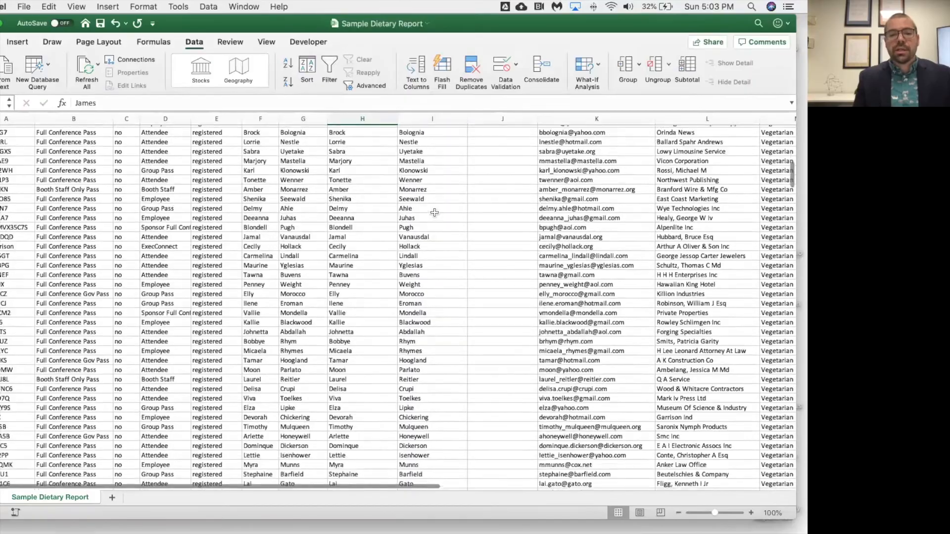
scroll(435, 213, "down", 15)
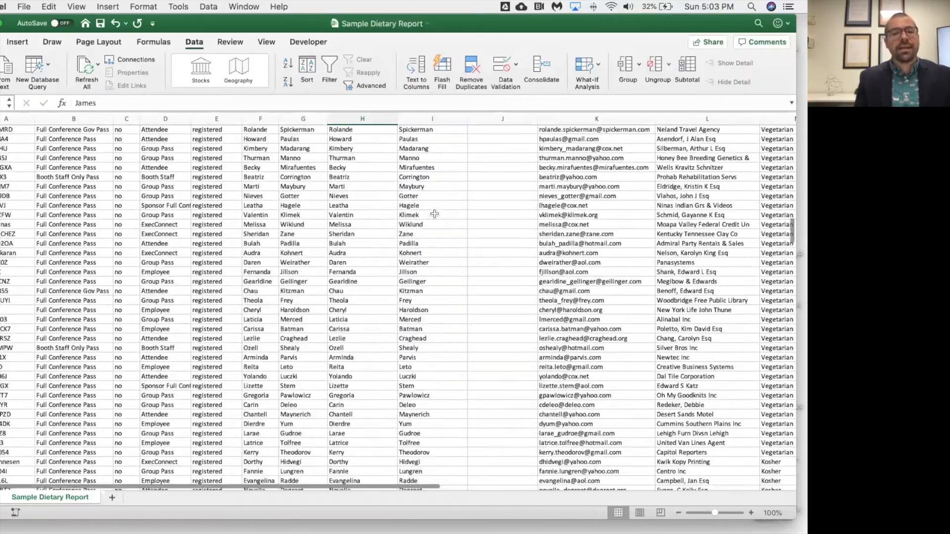
scroll(458, 213, "down", 15)
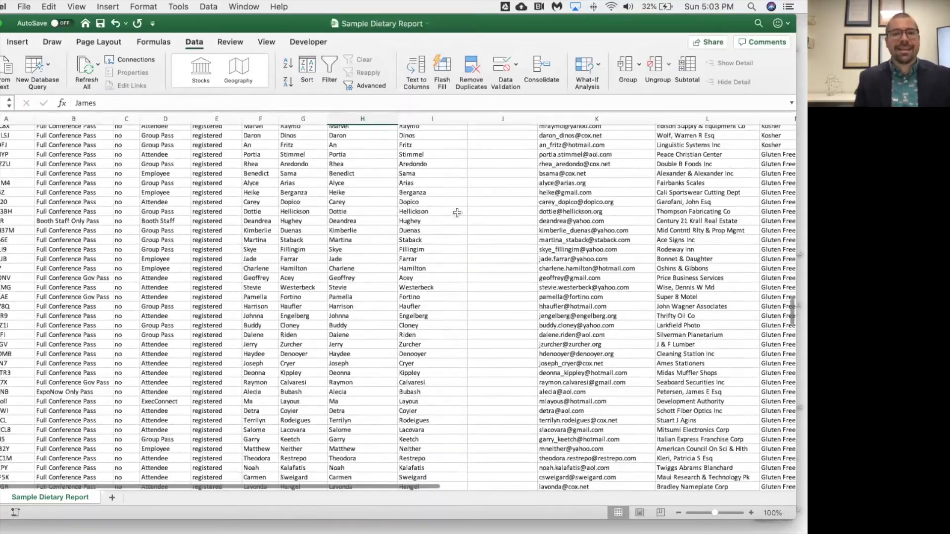
scroll(456, 211, "down", 5)
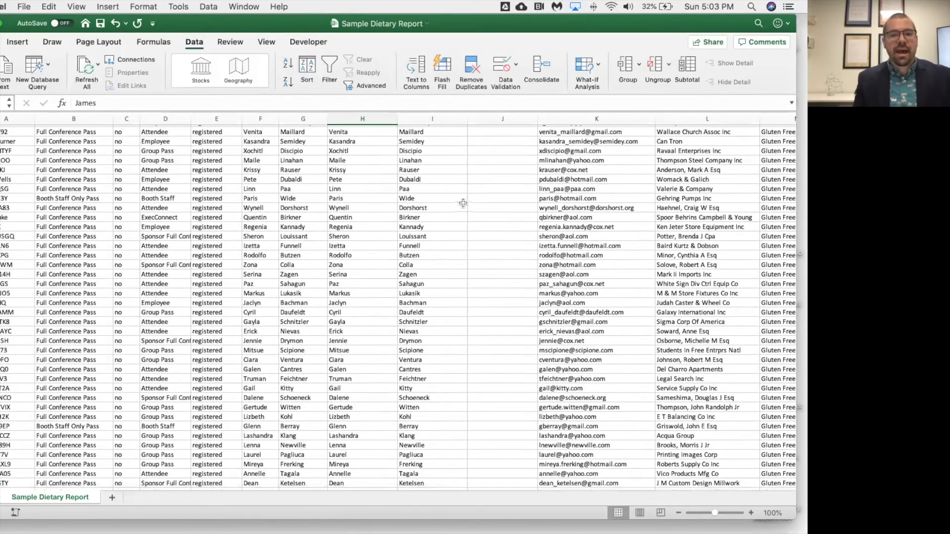
scroll(464, 201, "down", 8)
scroll(464, 203, "down", 20)
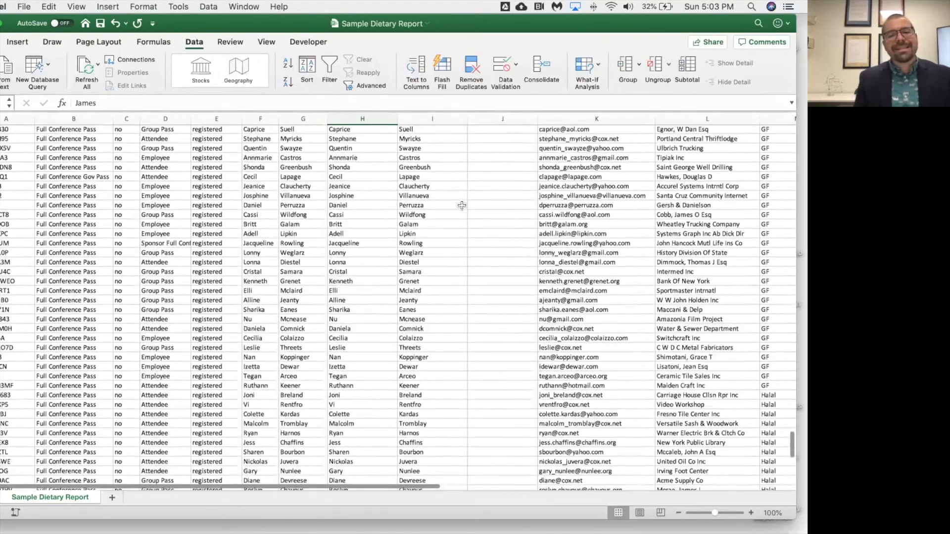
scroll(464, 206, "up", 20)
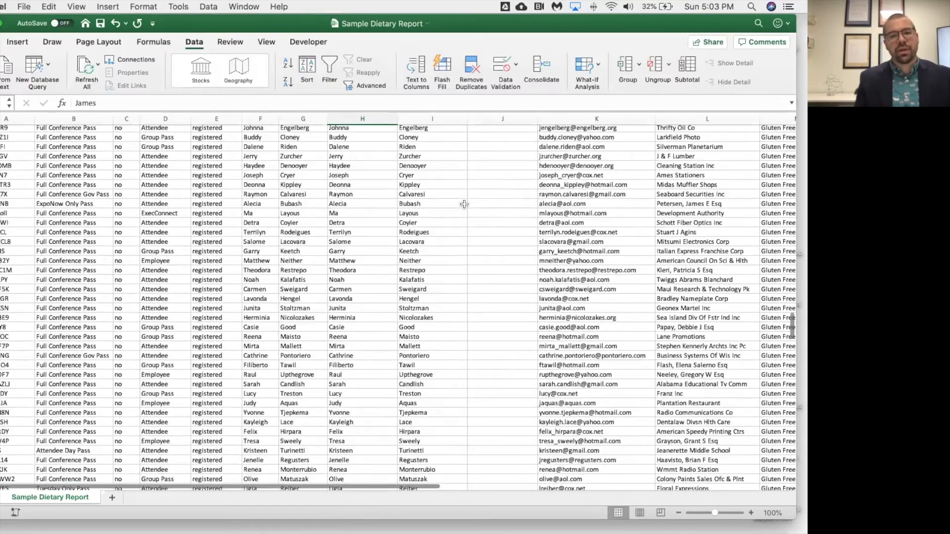
scroll(464, 204, "down", 1)
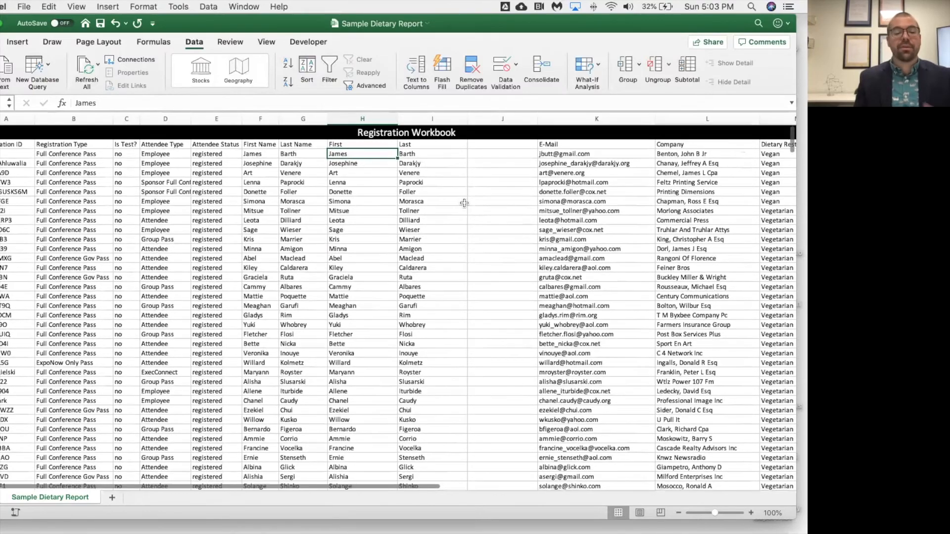